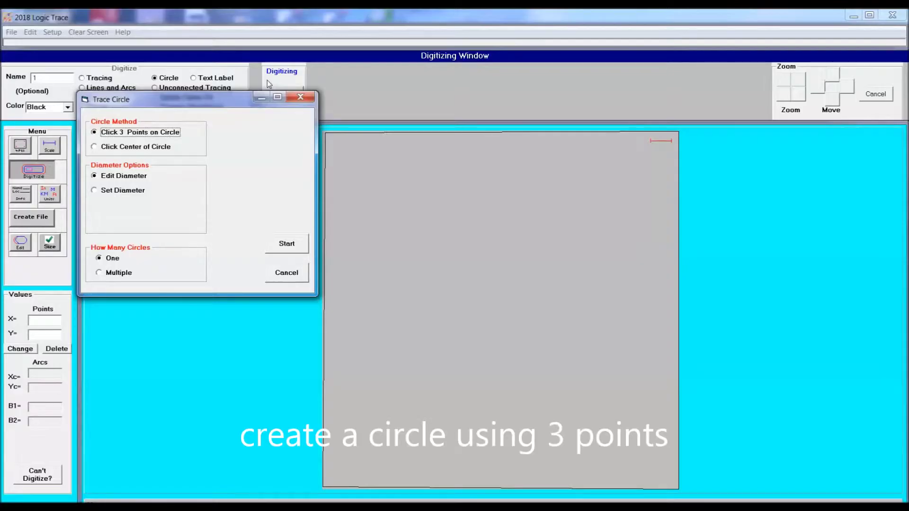
Pick three points on the dial's rim and accept the diameter to draw the outer circle
left_click(299, 250)
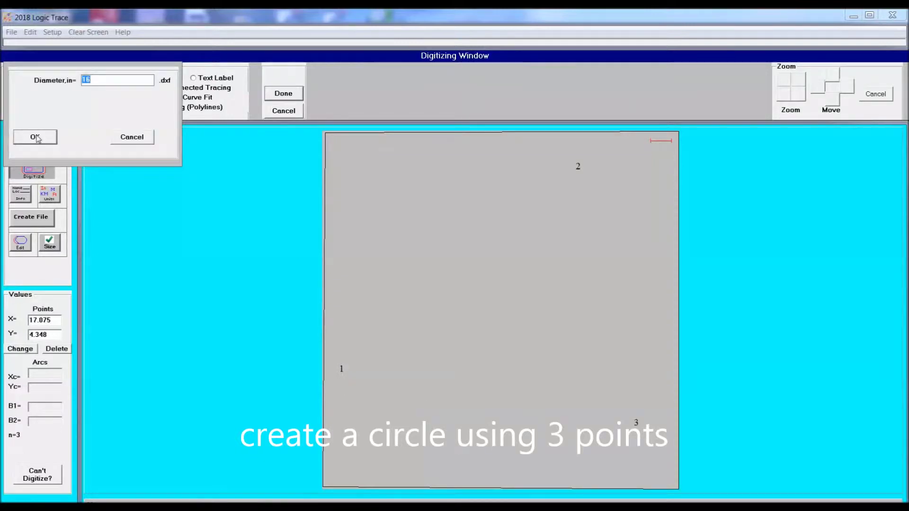
left_click(29, 134)
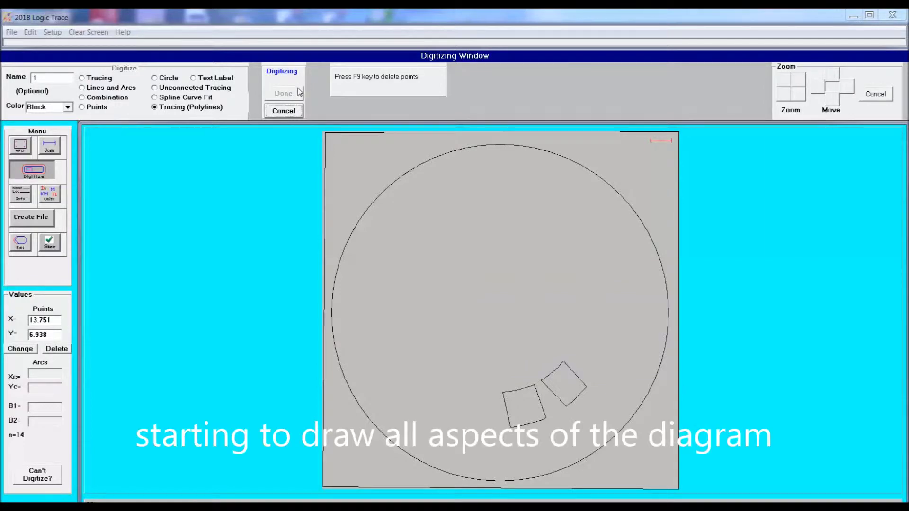
Trace the petal cutout's left edge and lower curve with polyline points
left_click(505, 331)
left_click(505, 339)
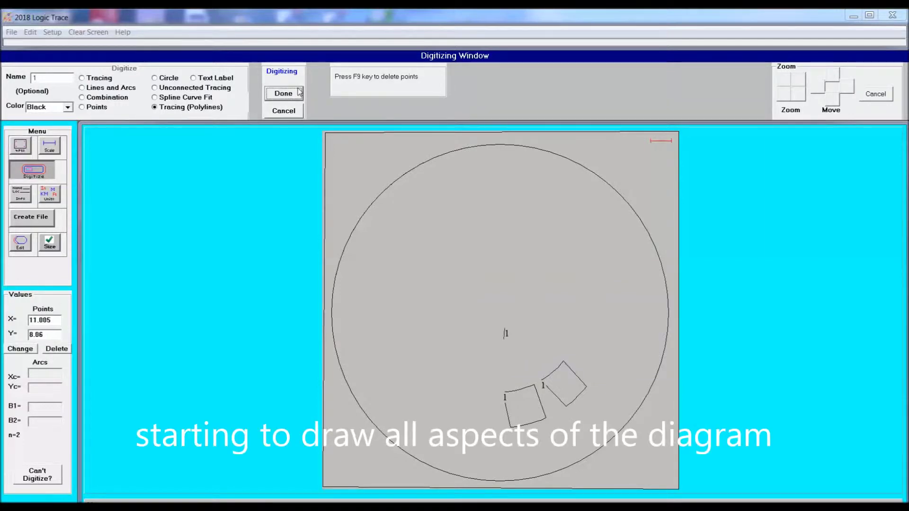
left_click(505, 351)
left_click(503, 366)
left_click(506, 373)
left_click(514, 378)
left_click(523, 376)
left_click(534, 372)
left_click(544, 365)
left_click(551, 359)
Continue the petal outline up its right side and across the top, then close the outlines
left_click(557, 354)
left_click(562, 347)
left_click(563, 339)
left_click(562, 330)
left_click(559, 323)
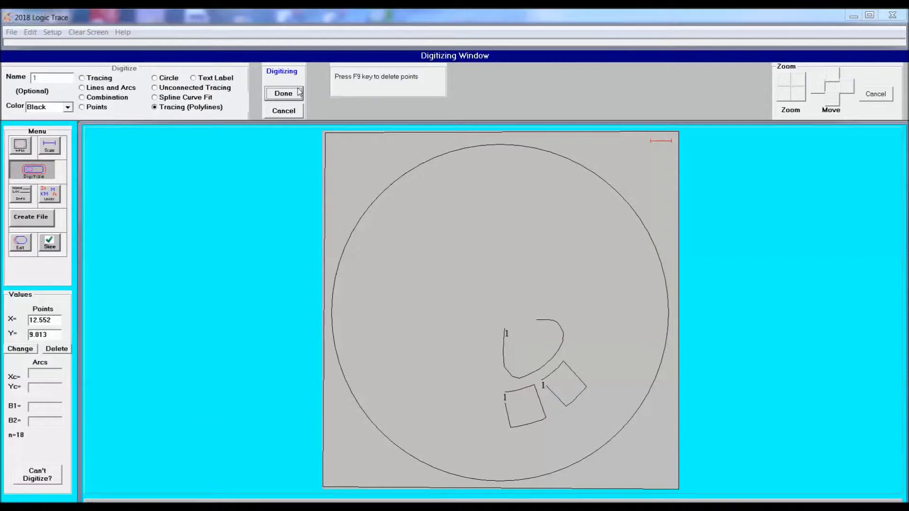
left_click(530, 320)
left_click(523, 319)
left_click(517, 319)
left_click(514, 321)
left_click(510, 325)
left_click(506, 328)
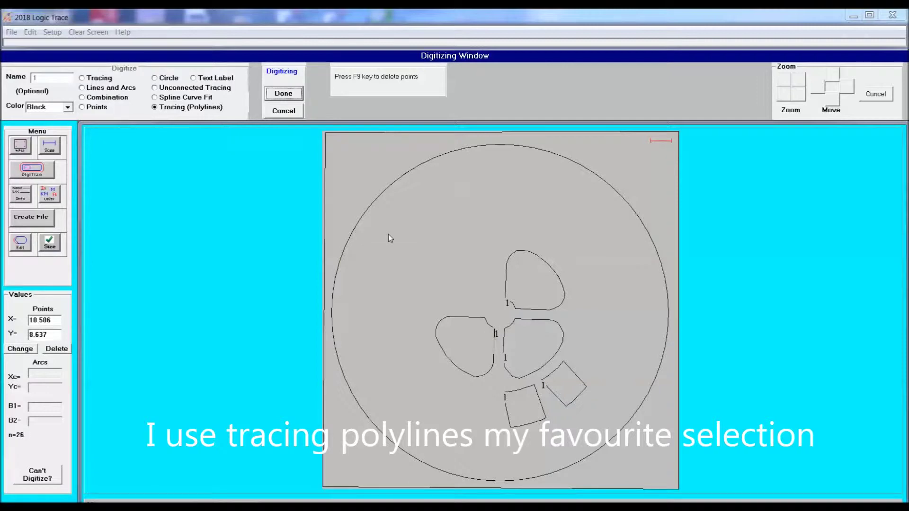
left_click(454, 295)
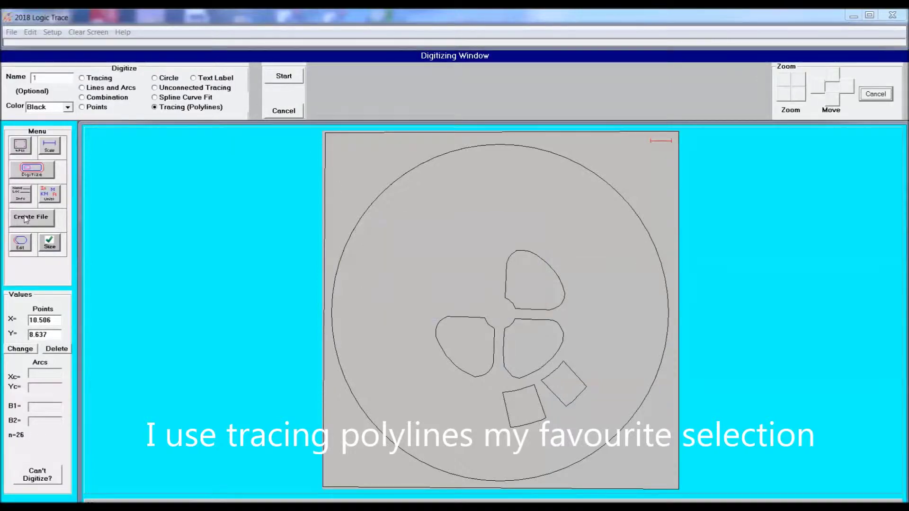
Save the traced pattern to a file, then finish and close the fourth petal outline
left_click(26, 219)
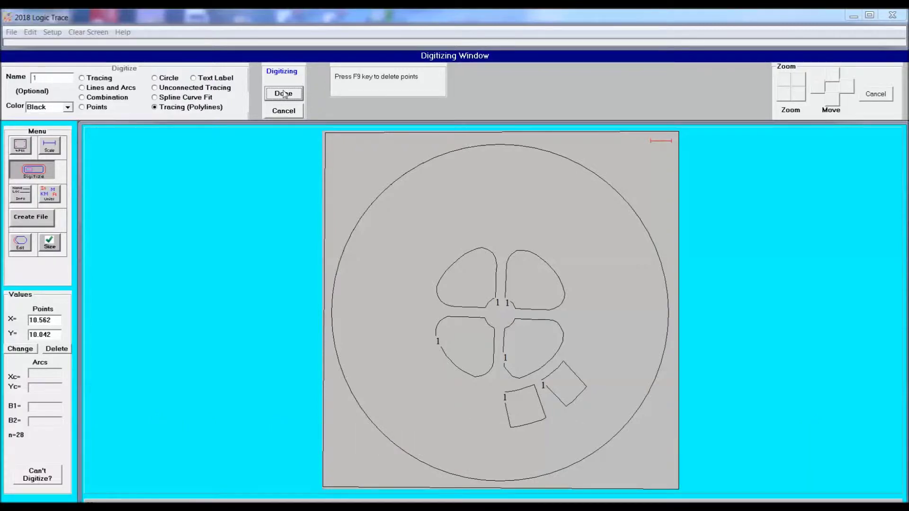
left_click(284, 94)
left_click(446, 289)
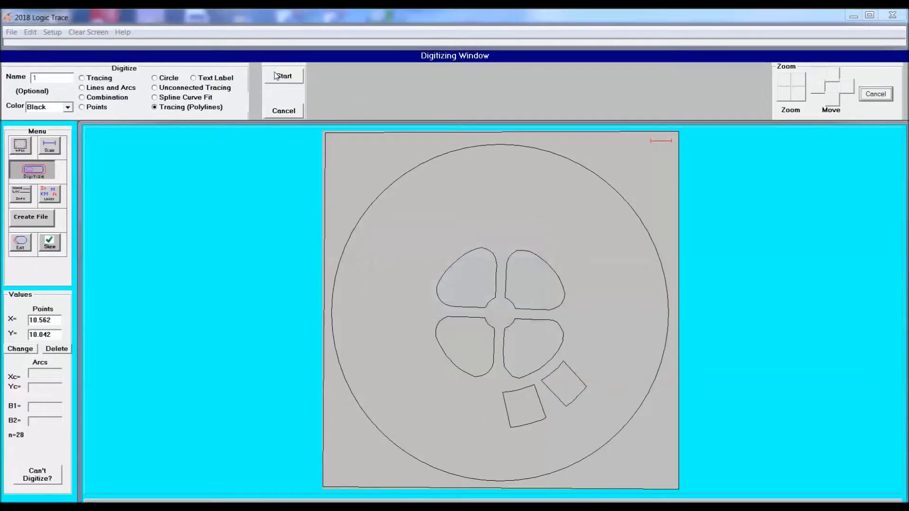
Start a three-point circle trace around the small centre hole
left_click(169, 78)
left_click(283, 76)
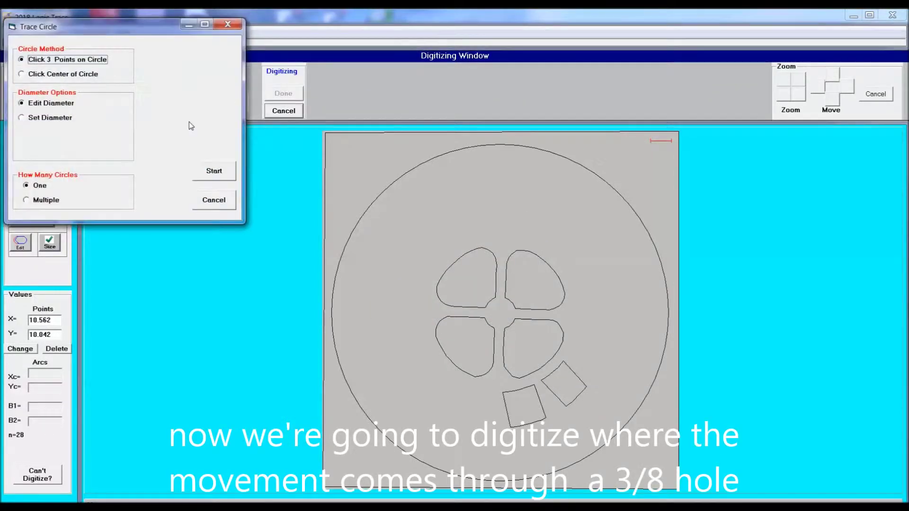
left_click(215, 176)
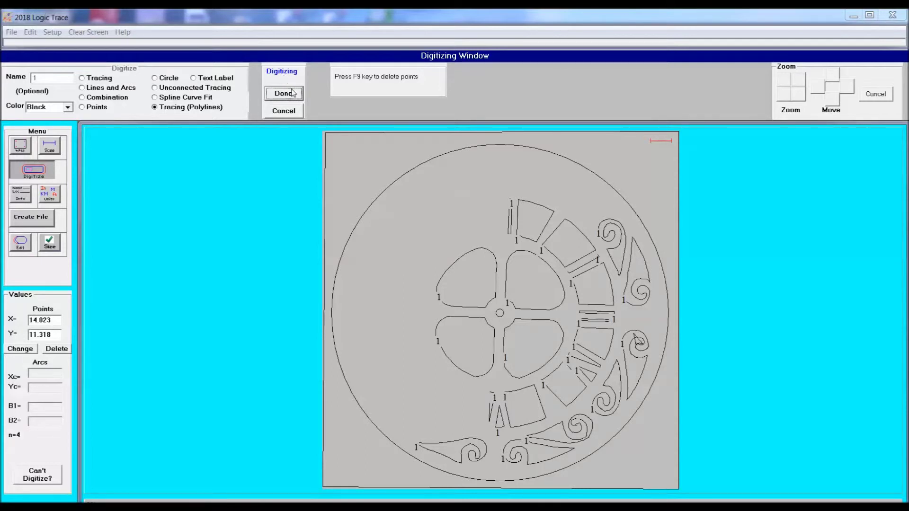
Close the traced numeral blocks and scroll ornaments on the right and top of the dial
left_click(292, 93)
left_click(442, 295)
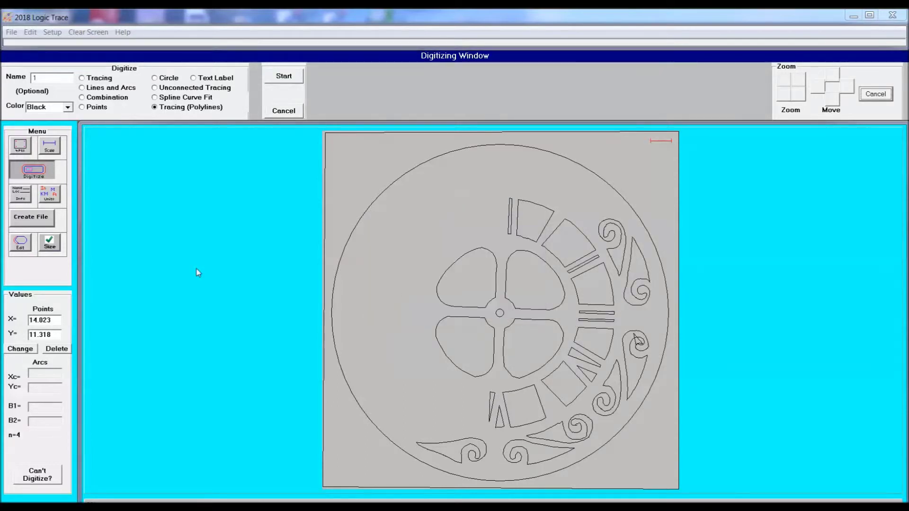
left_click(275, 78)
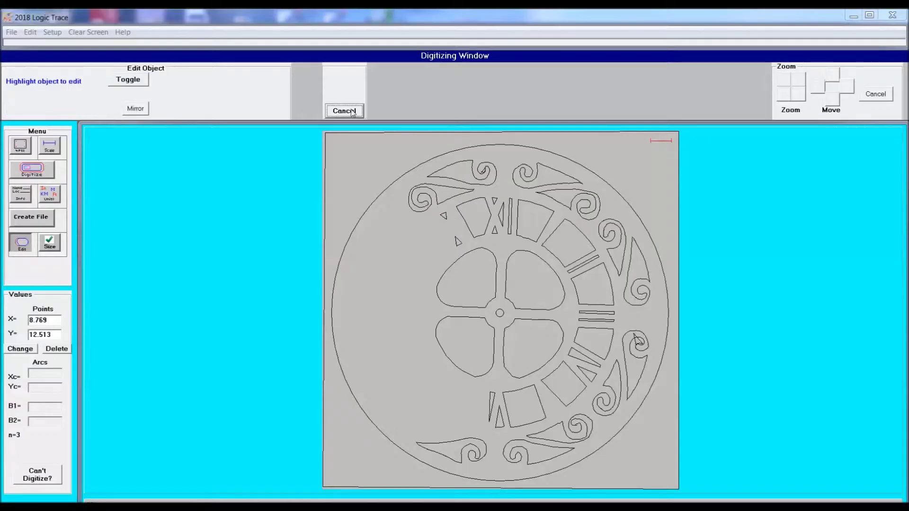
Leave edit mode and trace and close the remaining left-half numerals and scrolls
left_click(351, 111)
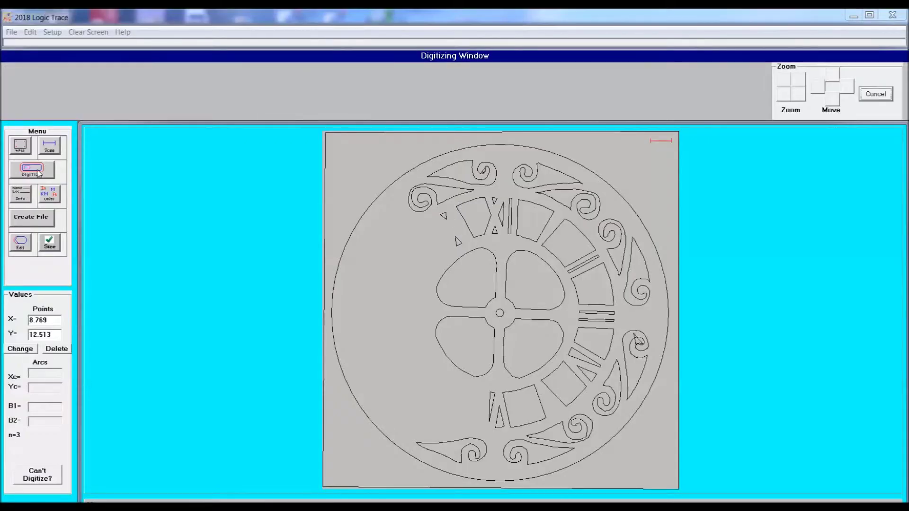
left_click(37, 173)
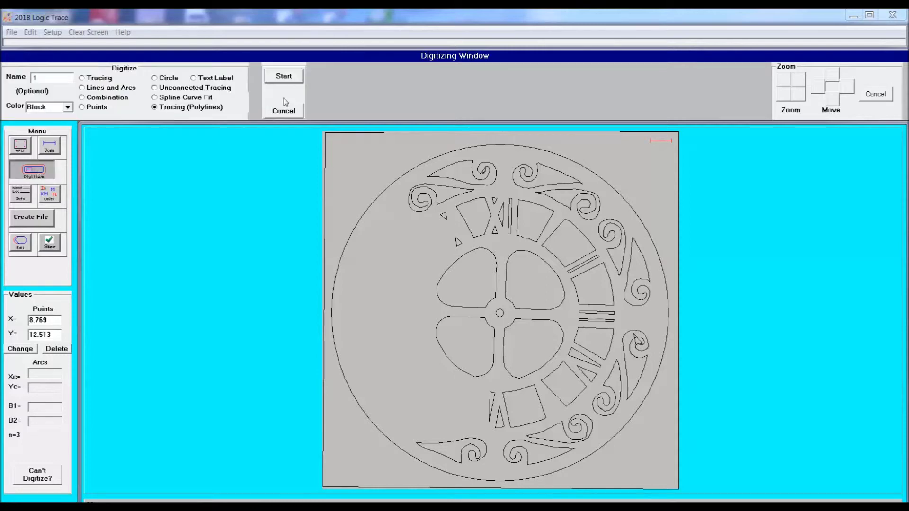
key("Return")
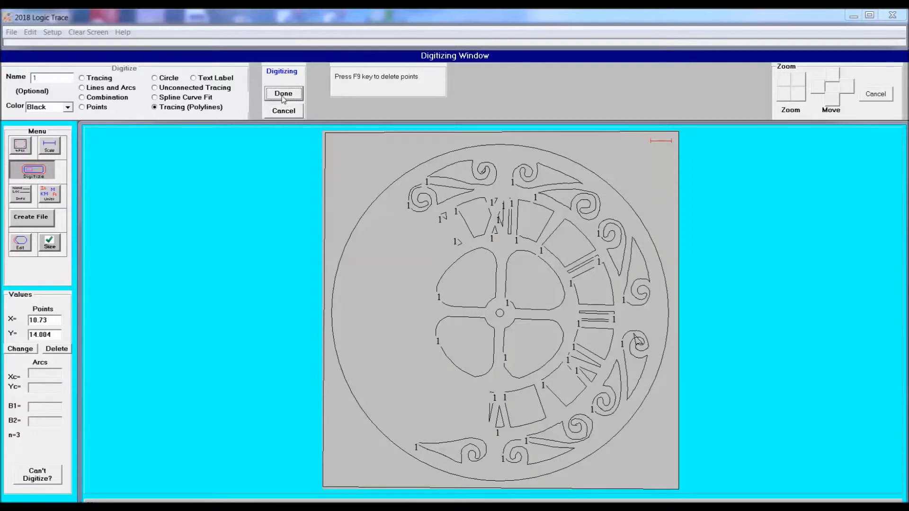
left_click(284, 93)
left_click(448, 293)
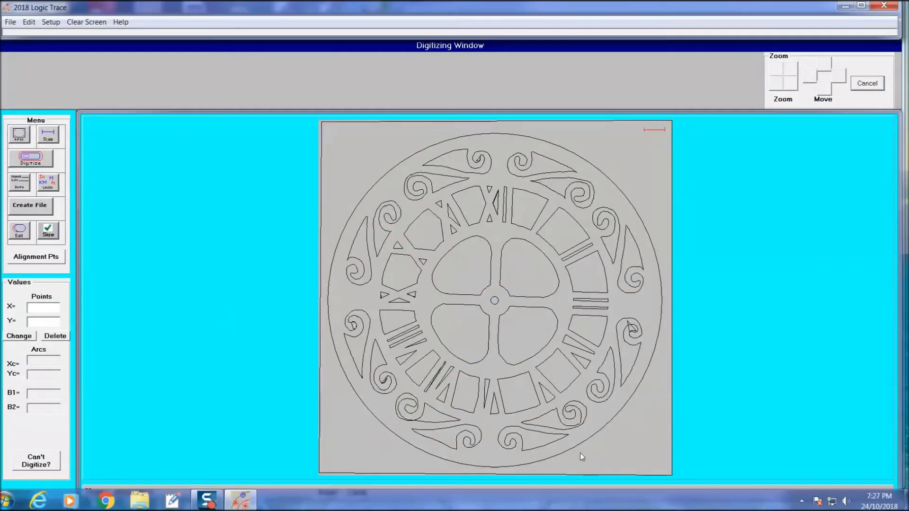
Mark left and right alignment points on the dial's rim
left_click(57, 258)
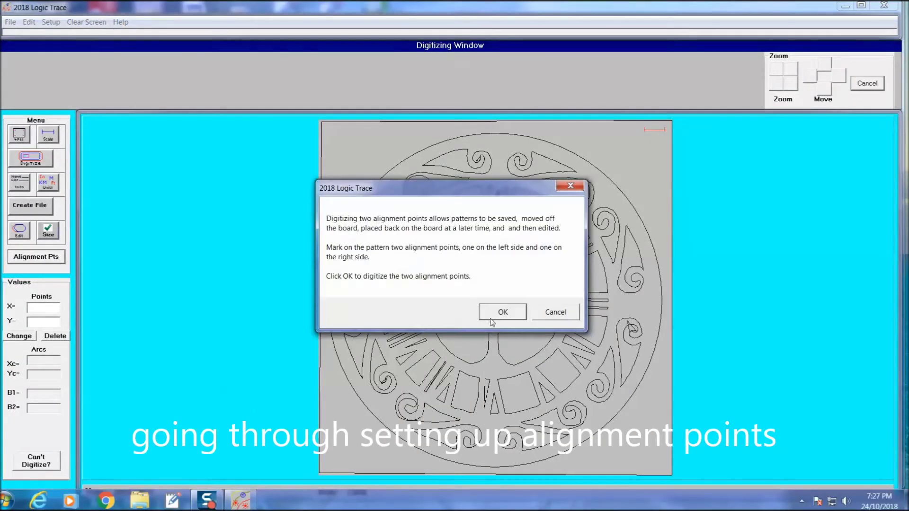
left_click(512, 311)
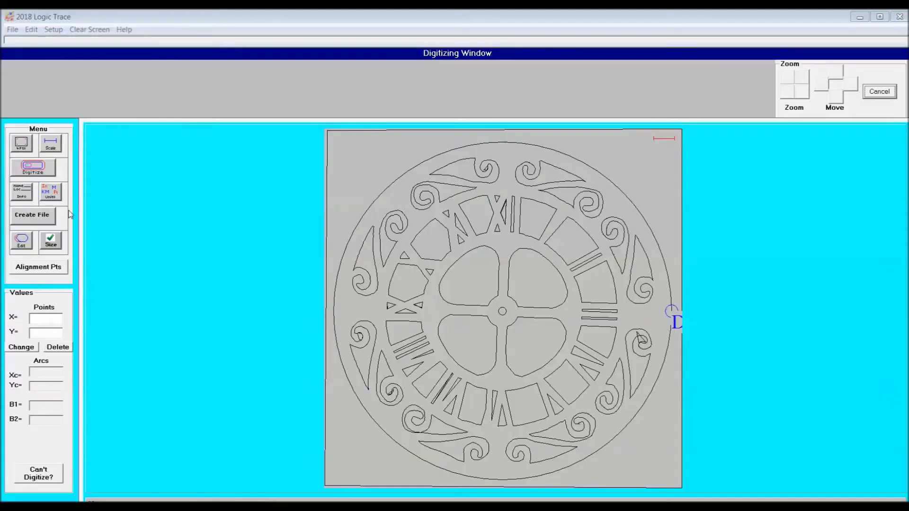
left_click(563, 320)
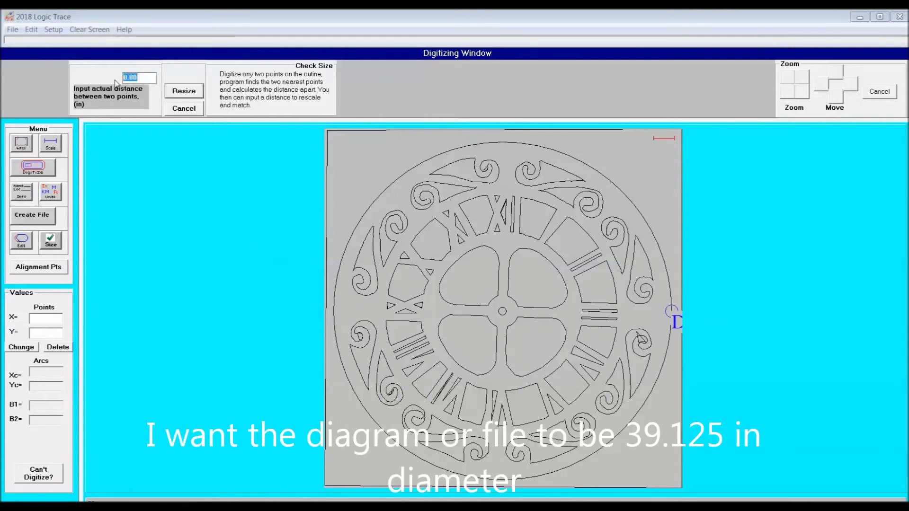
Enter 39.125 inches as the actual rim-to-rim distance
type("39.")
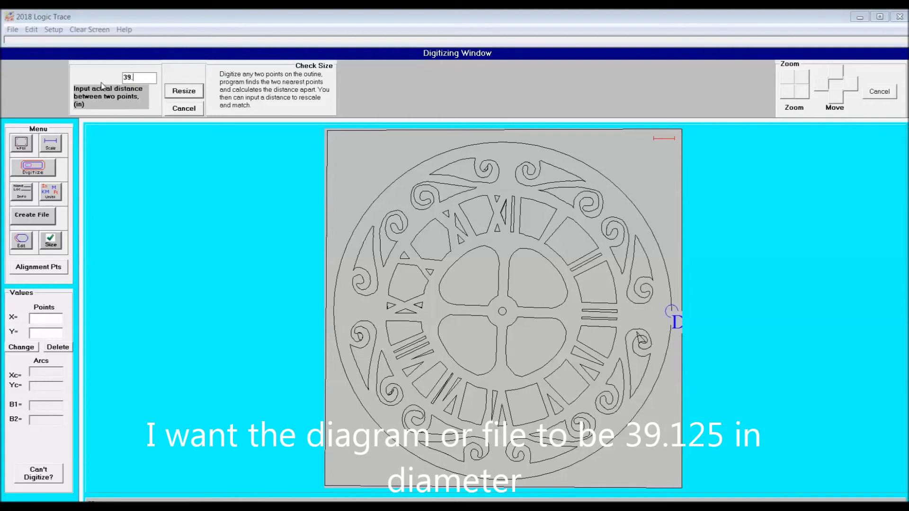